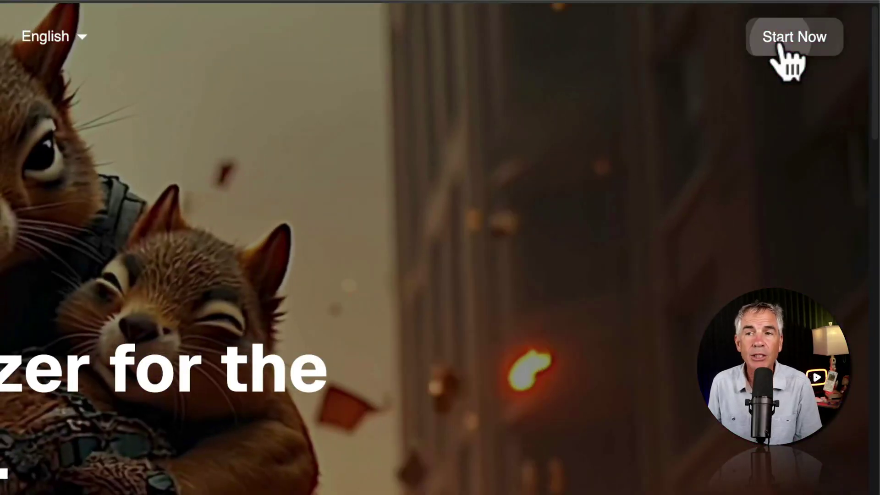
- Enter the app from the home page and check the remaining credits in the account information
click(780, 43)
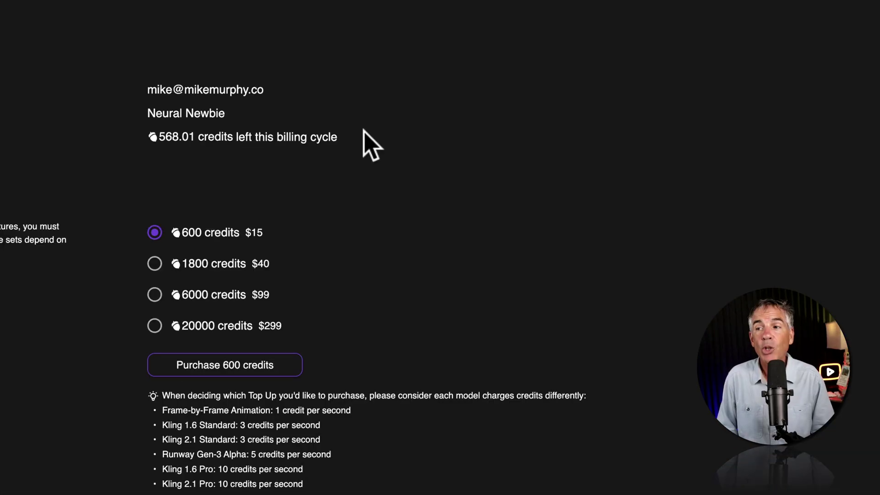
drag(341, 138, 238, 137)
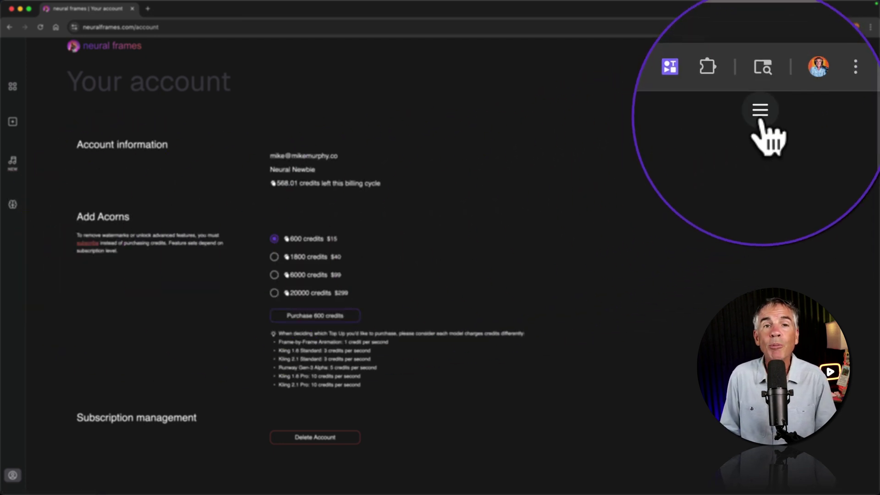
- Open the Neural Frames pricing page and compare the plans under monthly and yearly billing
click(760, 111)
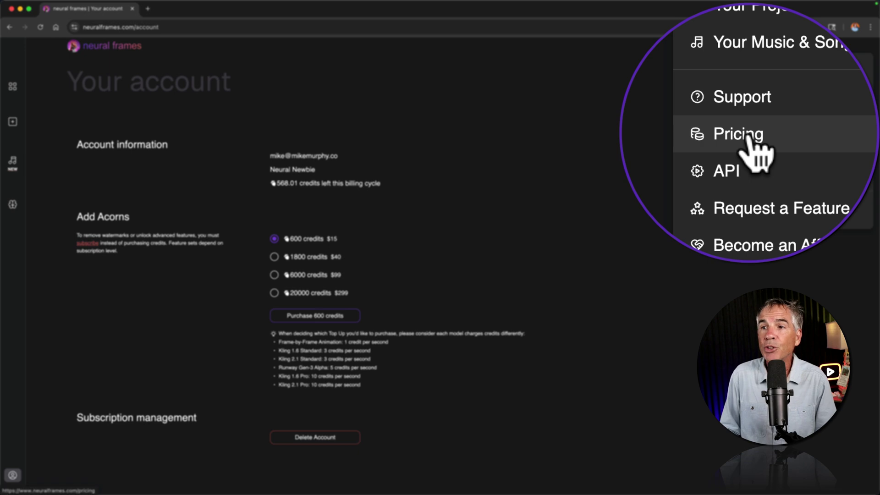
click(752, 140)
click(69, 57)
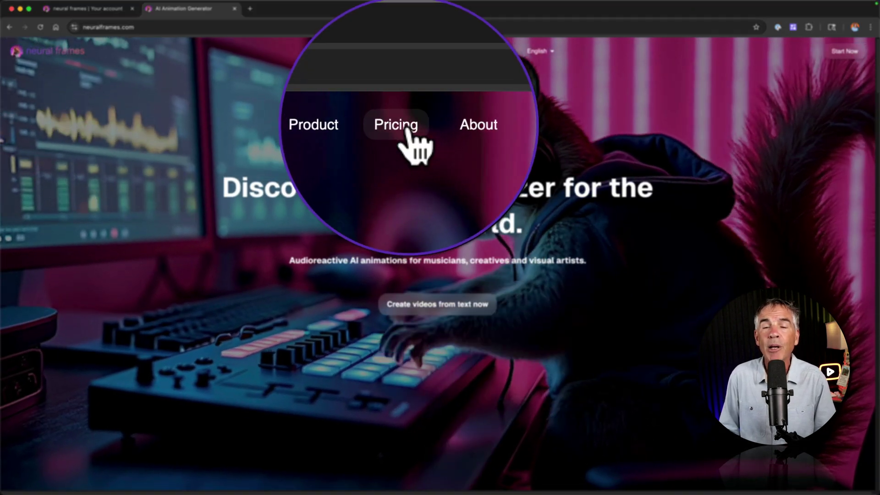
click(402, 50)
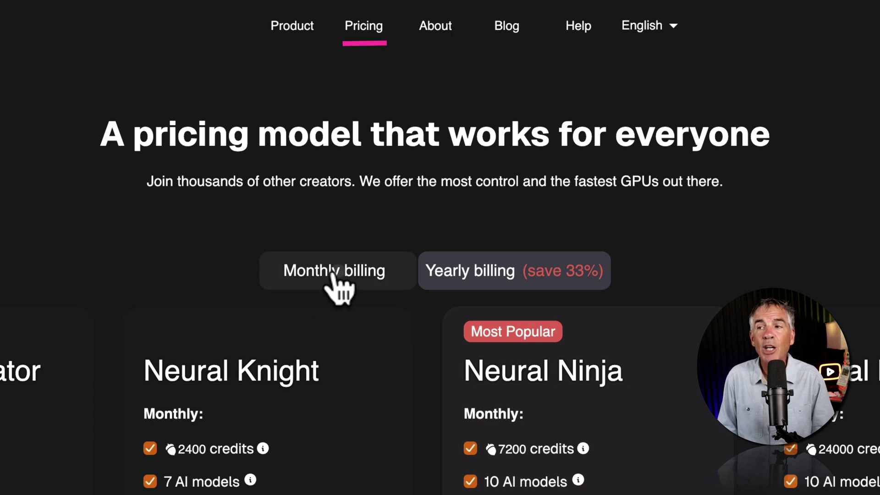
click(337, 272)
click(479, 271)
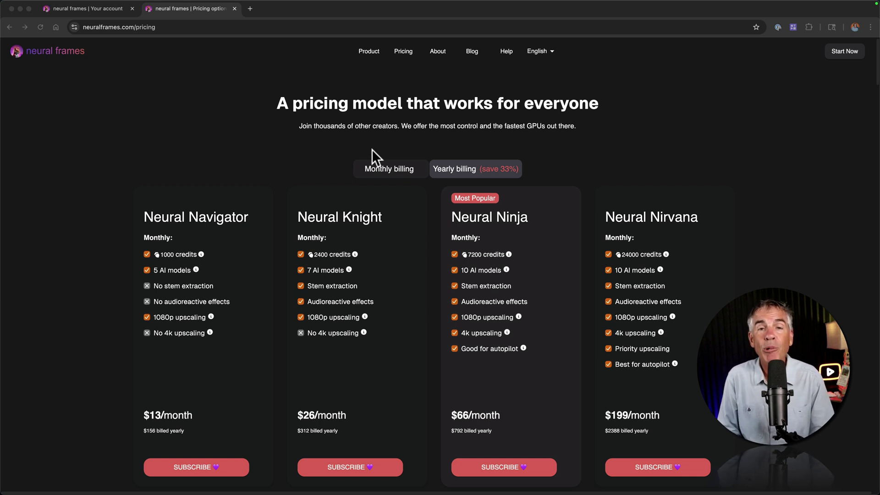
- Return to the account page, open the checkout for the 600 credits top-up, and leave it without purchasing
click(848, 50)
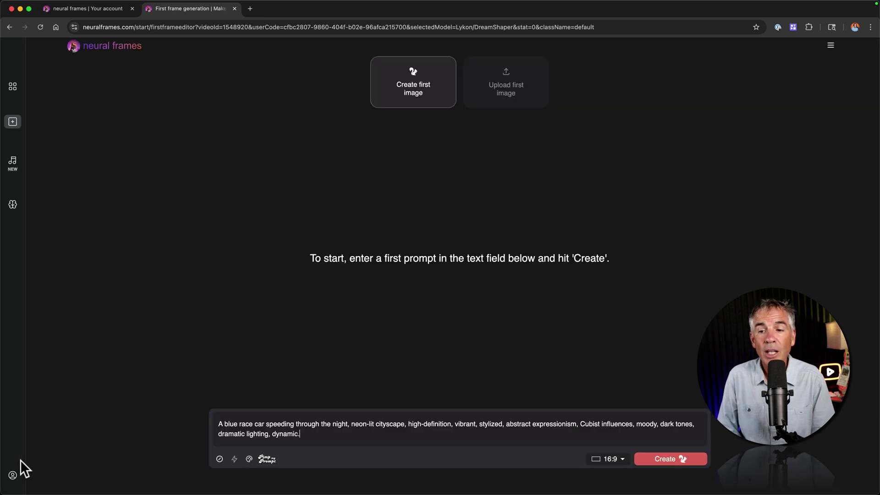
click(13, 476)
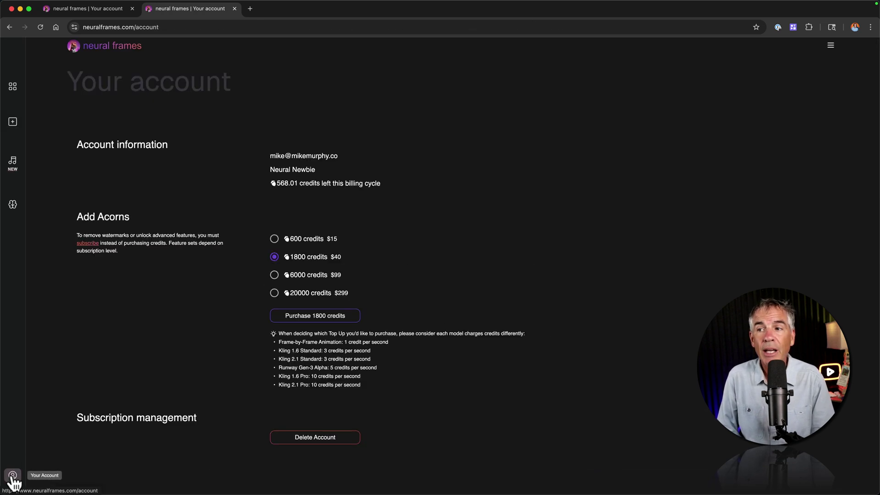
click(275, 239)
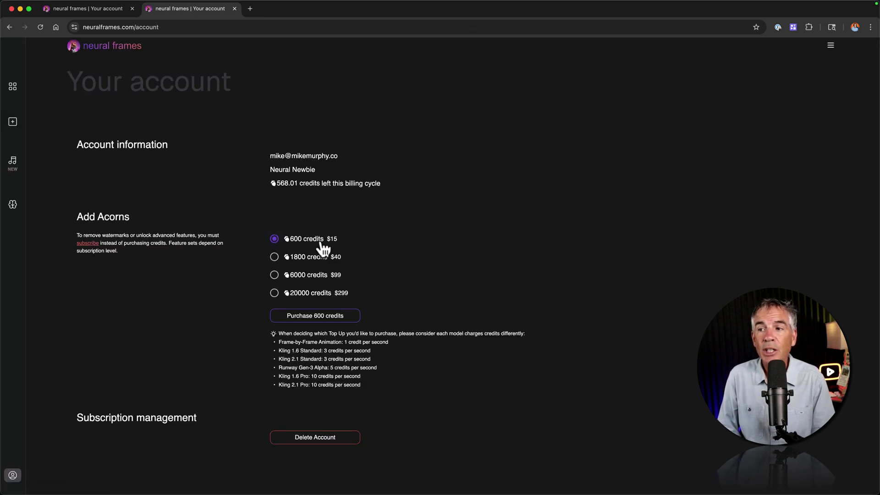
click(324, 317)
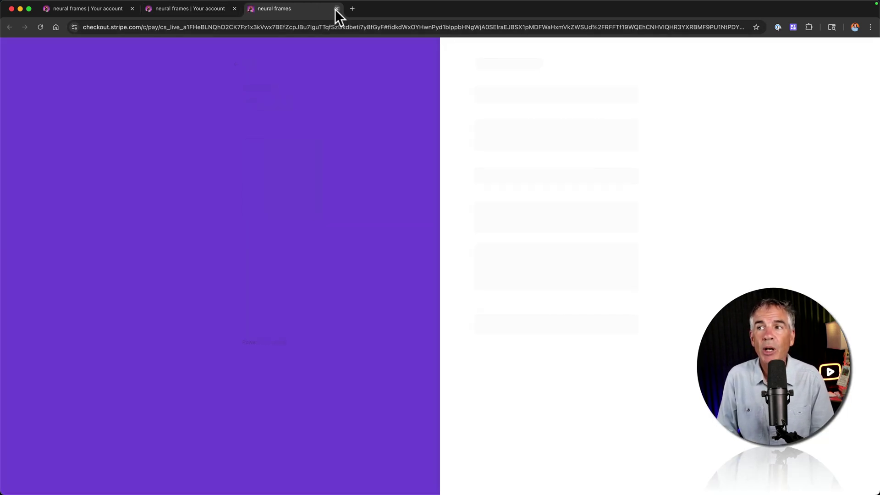
click(336, 9)
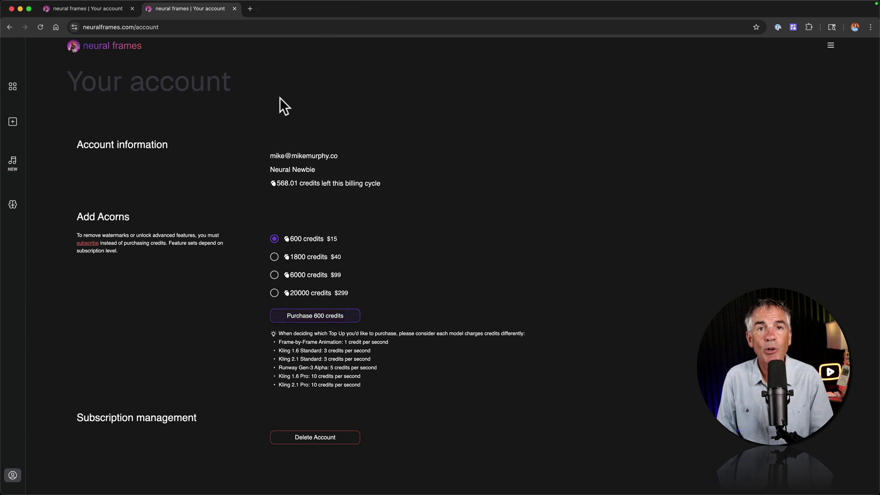
key(super+w)
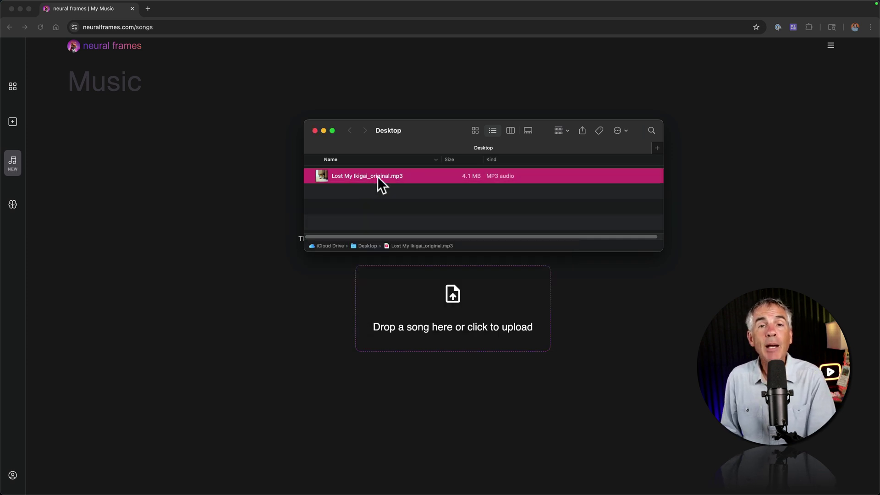
- Upload Lost My Ikigai_original.mp3 from the Desktop to the Music page
drag(378, 176, 431, 289)
drag(431, 290, 431, 293)
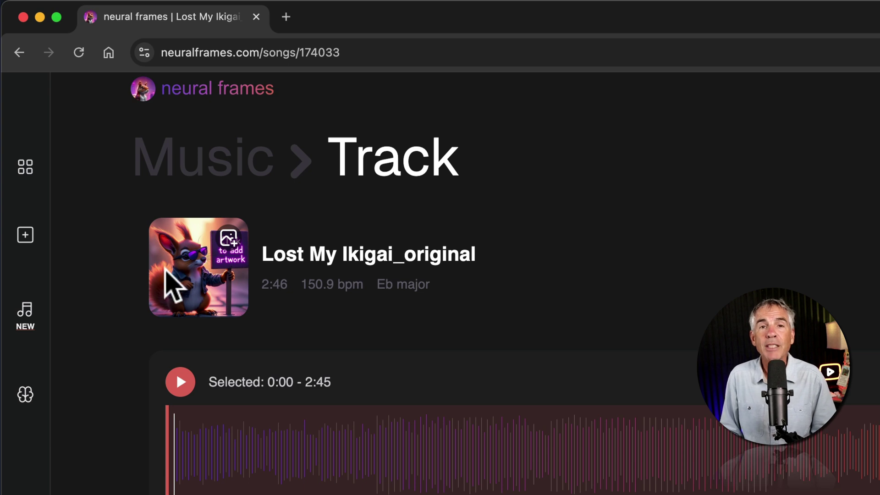
- Inspect the album artwork generator's cover description and style options, and close it without generating anything
click(228, 238)
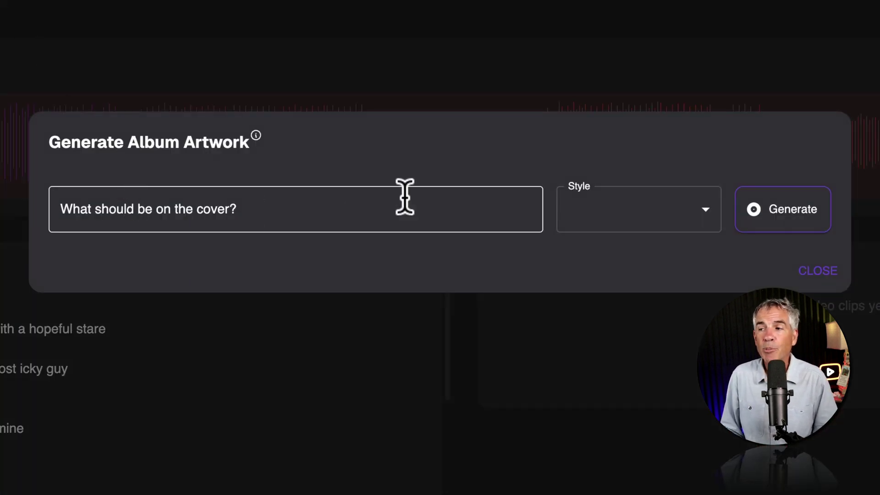
click(624, 225)
click(803, 174)
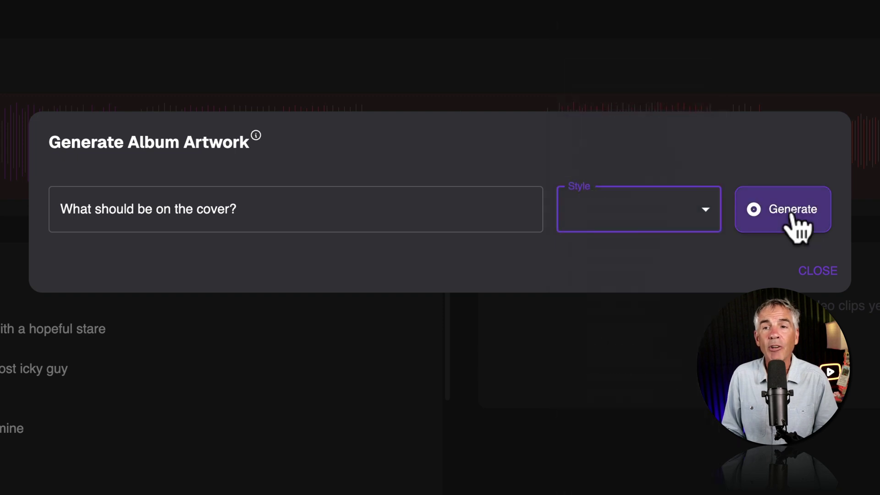
click(817, 272)
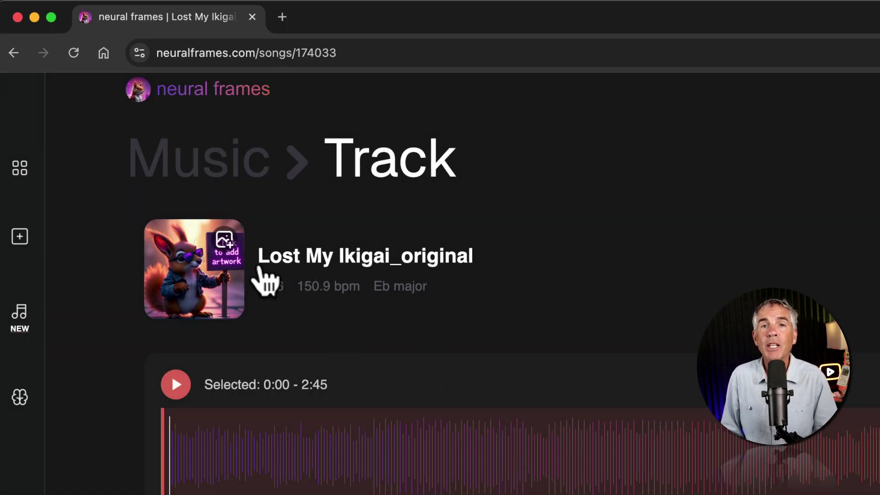
- Rename the track to "Lost My Ikigai"
click(370, 256)
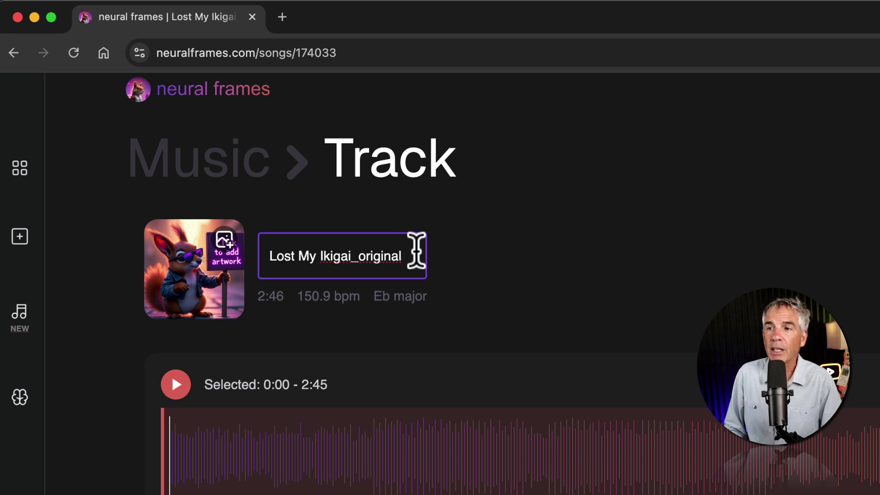
key(BackSpace)
key(BackSpace)
key(BackSpace)
key(BackSpace)
key(BackSpace)
key(BackSpace)
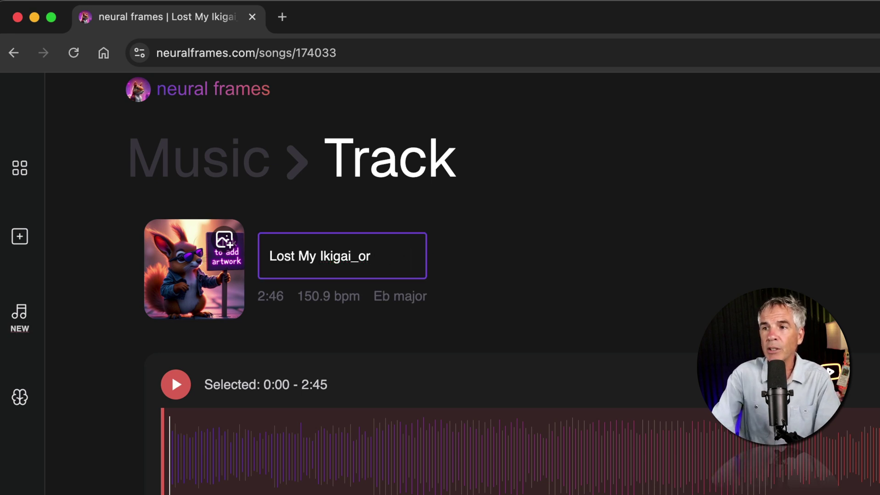
key(Return)
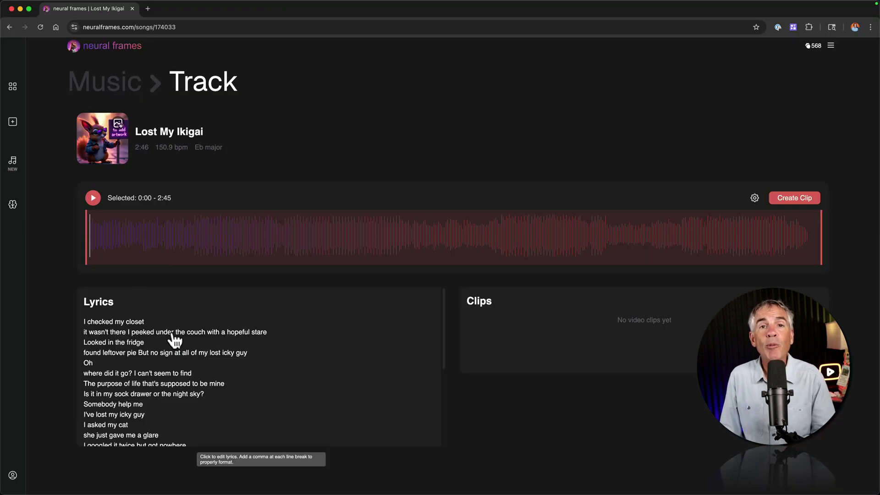
- Read through the transcribed lyrics and open them for editing to check for wrong words, leaving the text unedited
scroll(175, 340, down, 5)
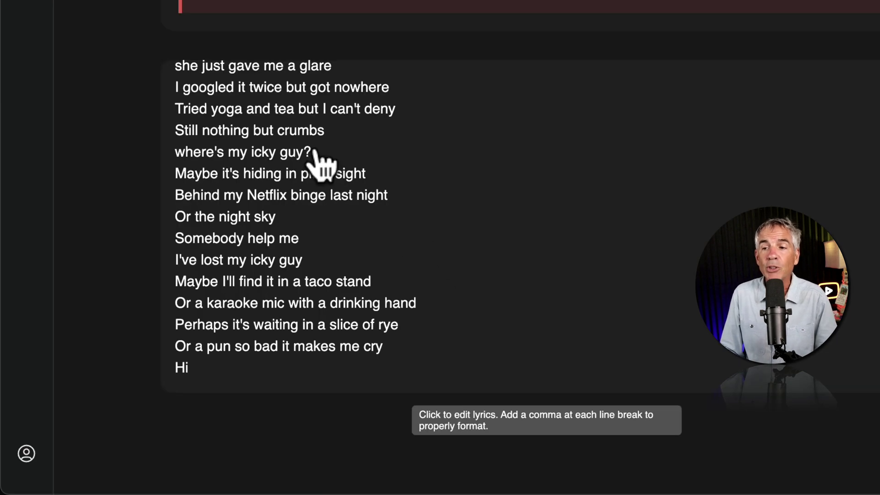
click(316, 161)
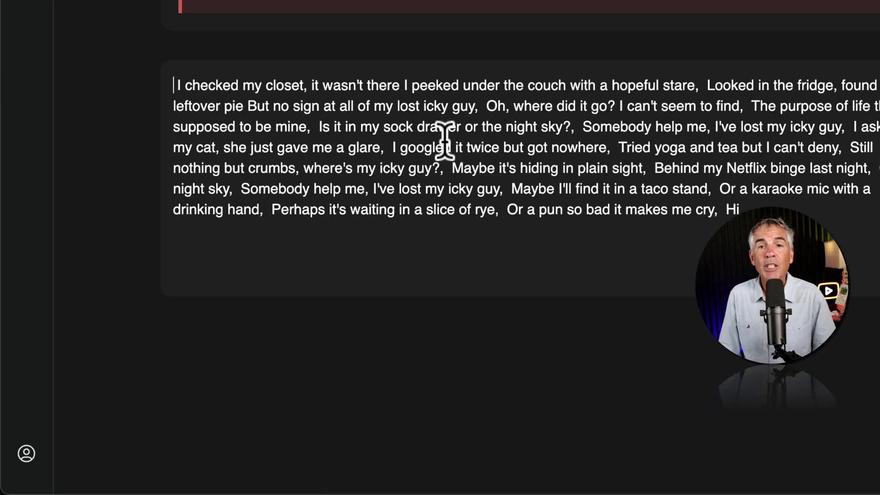
click(79, 92)
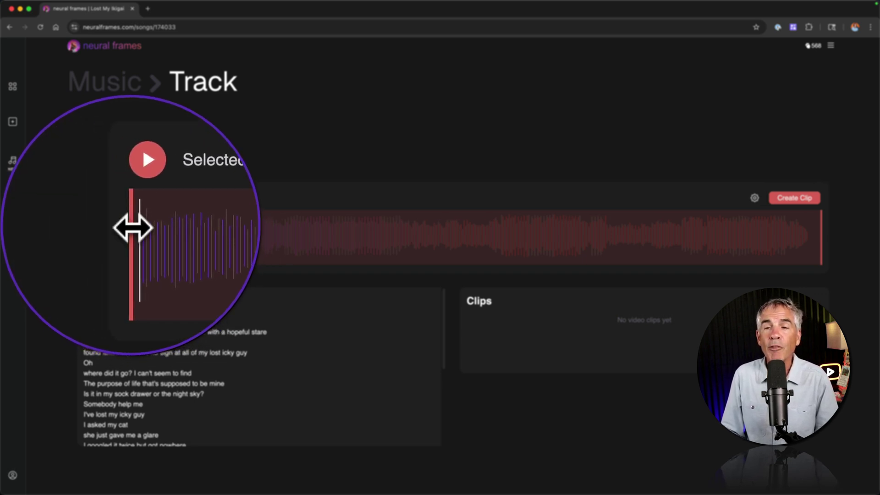
- Try trimming the start of the clip selection on the waveform and return it to the track's beginning
drag(133, 228, 460, 226)
drag(96, 228, 76, 225)
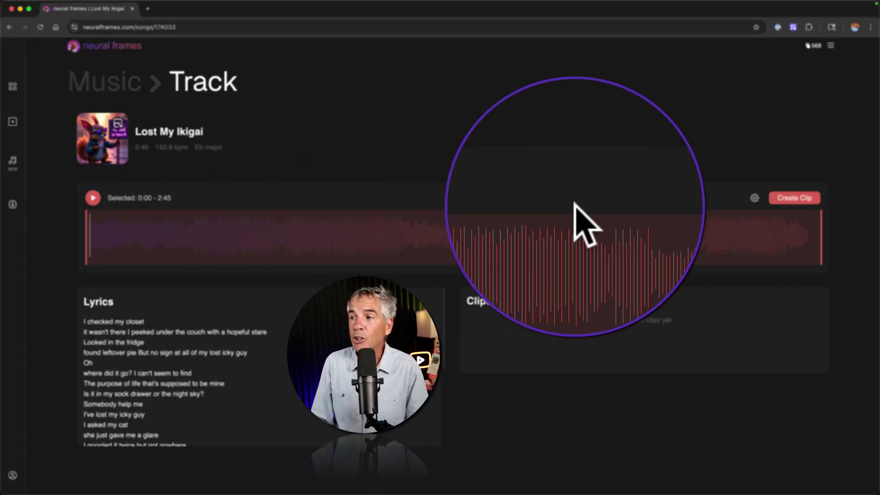
- Apply the 30 seconds (TikTok) duration preset, move the clip selection to start at 0:44, and extend its end to 1:21
click(755, 198)
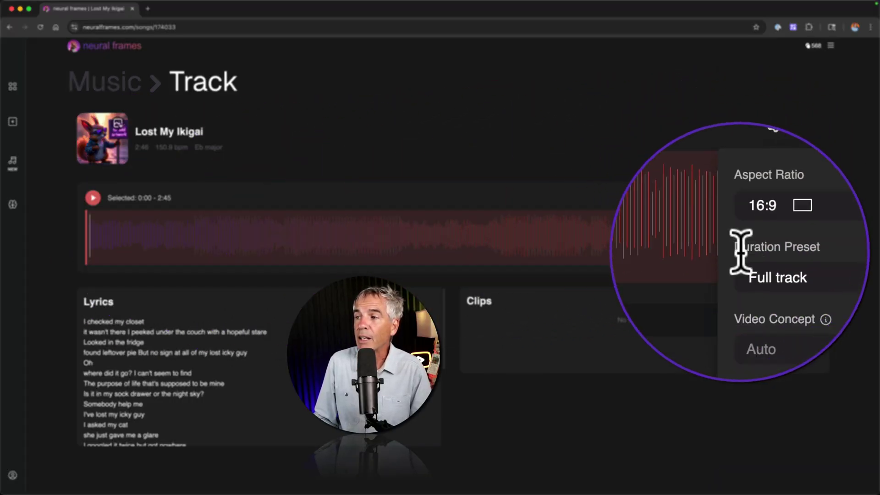
click(749, 270)
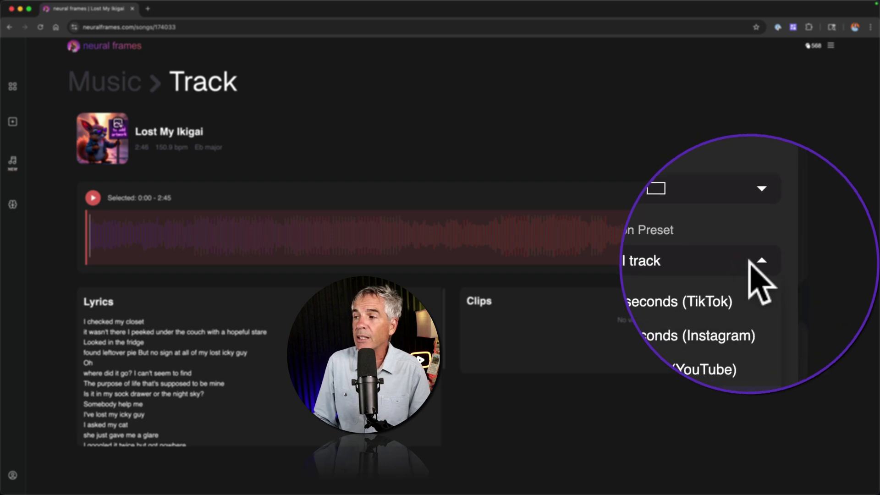
click(747, 286)
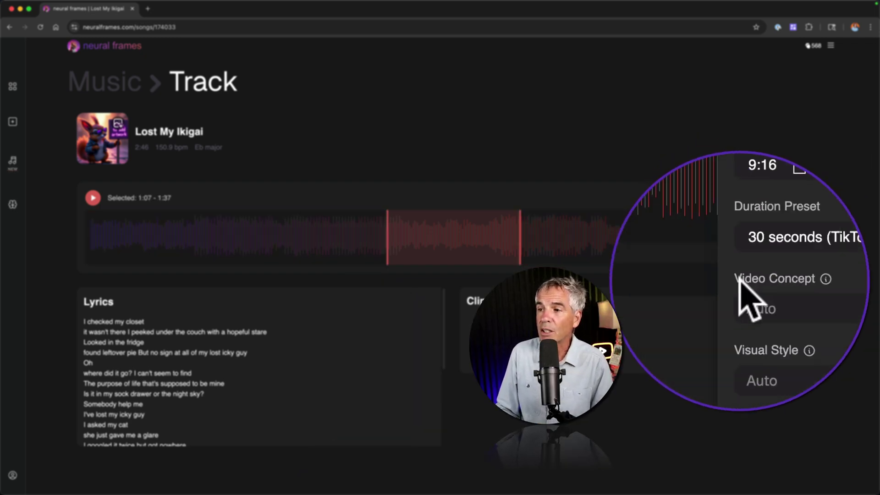
drag(461, 238, 352, 240)
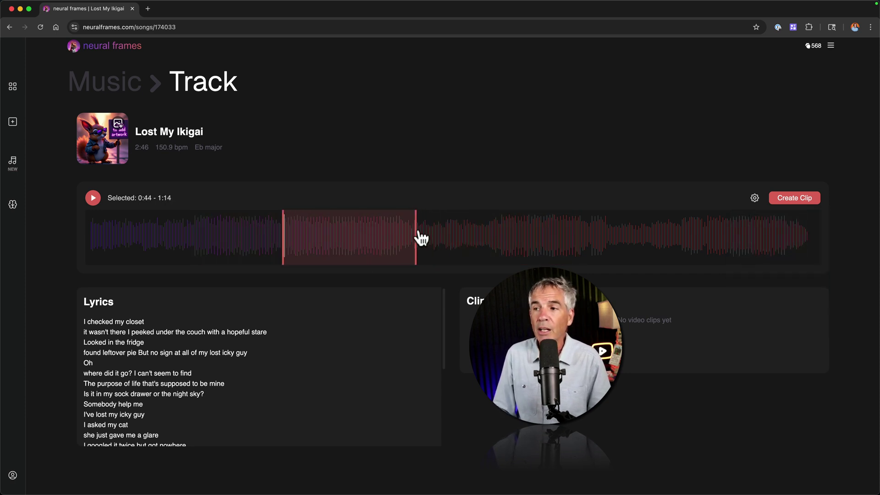
drag(417, 230, 449, 228)
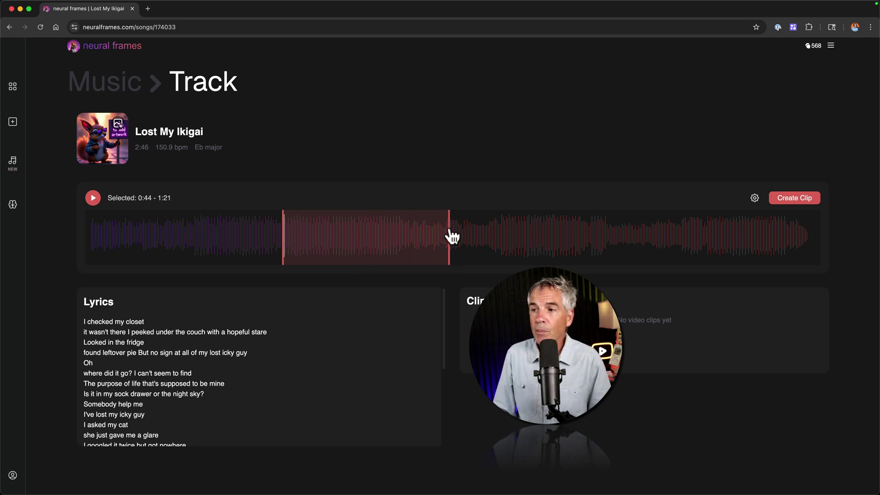
- Set the clip's duration preset to Full track and close the clip settings
click(754, 198)
click(752, 271)
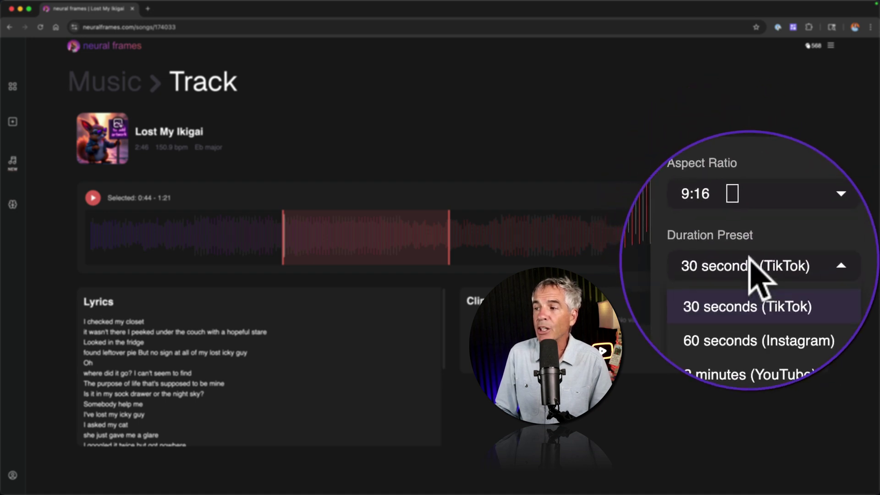
click(750, 323)
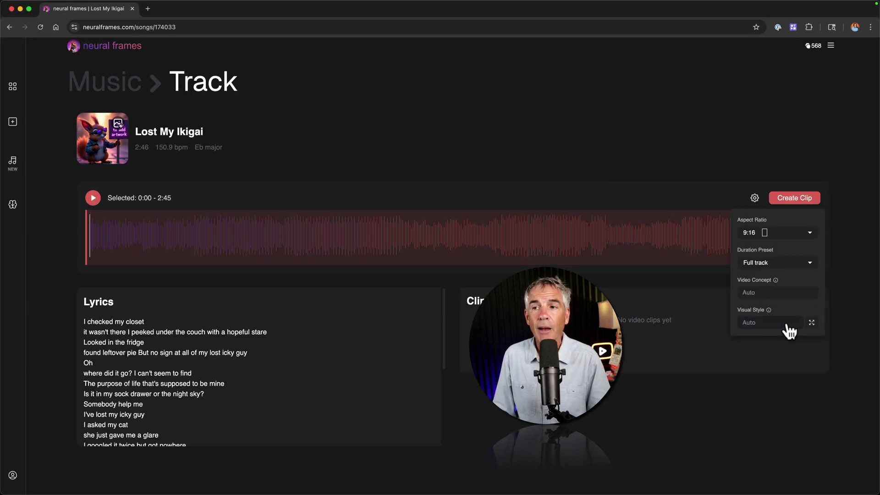
click(59, 246)
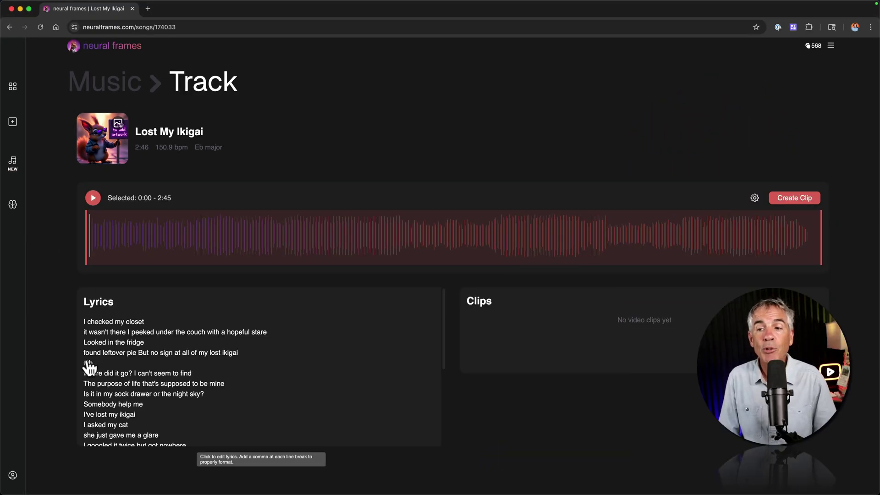
- Mark the first chorus in the lyrics and trim the clip selection to it, starting at 0:22 and ending just past a quarter of the track
drag(83, 362, 149, 410)
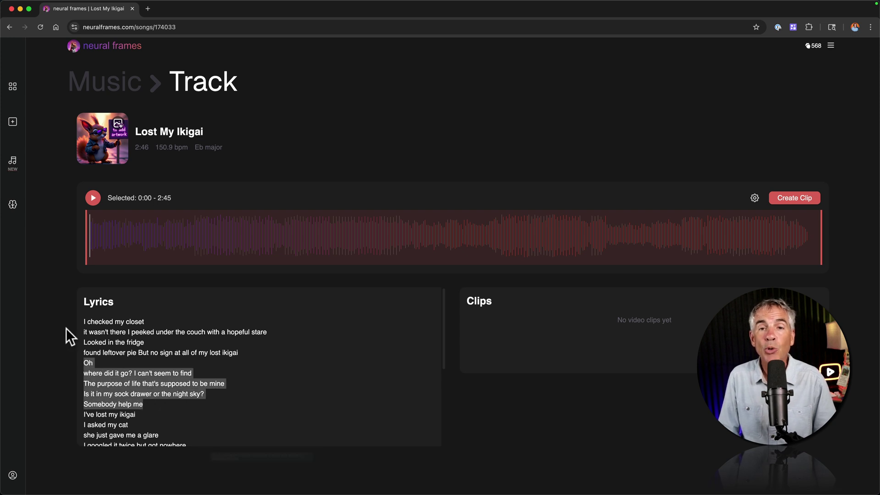
click(56, 304)
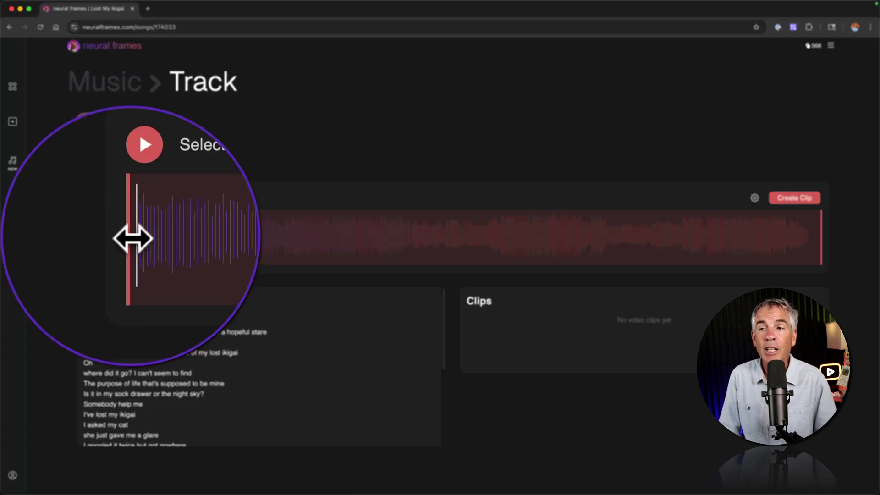
drag(87, 237, 186, 245)
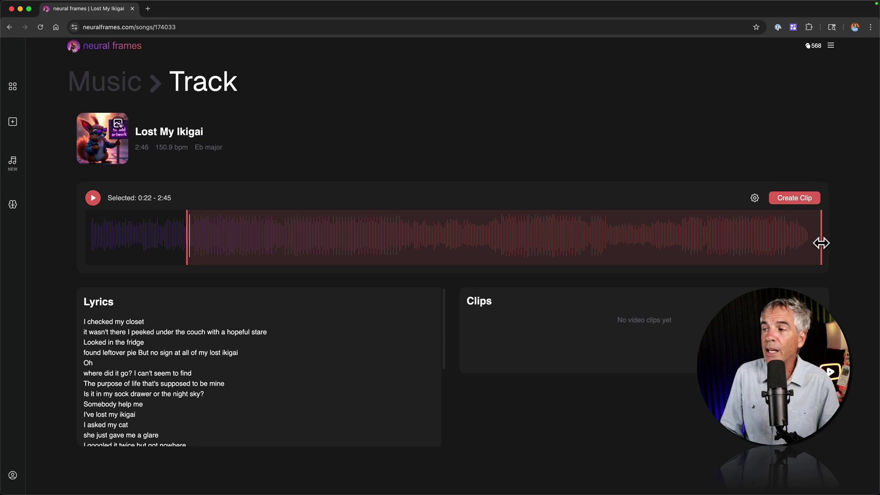
drag(821, 243, 283, 235)
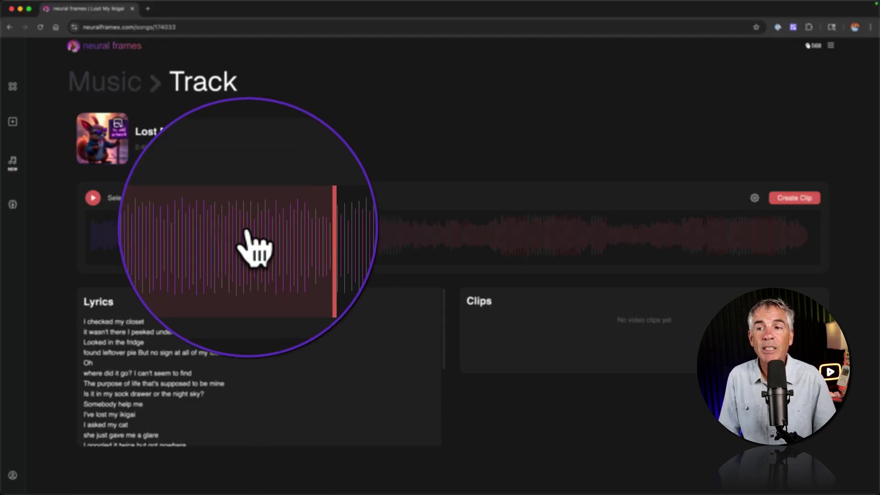
- Play back the selected 0:22–0:44 section of the track to check it
click(93, 197)
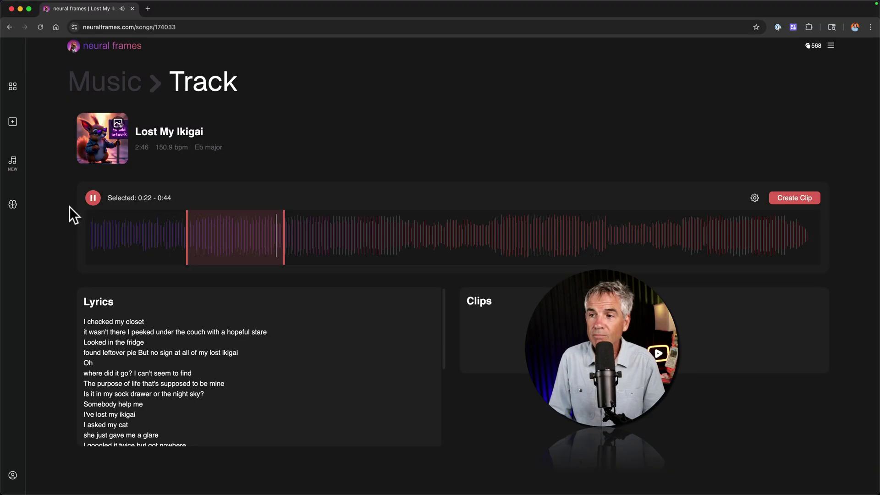
click(94, 198)
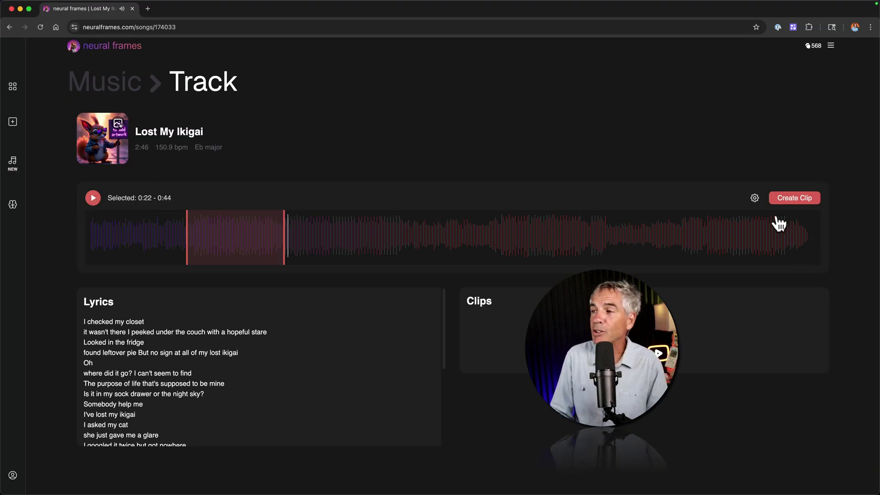
- Choose the 9:16 aspect ratio in the clip settings and create the clip
click(755, 197)
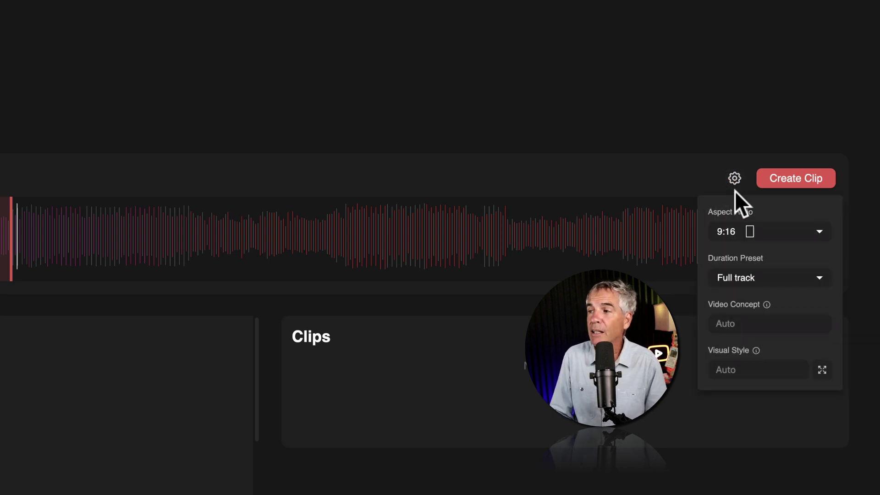
click(797, 231)
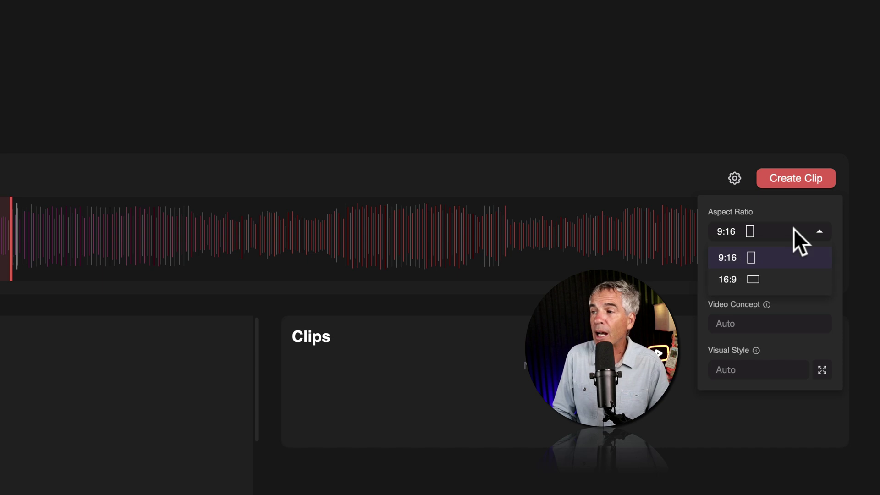
click(736, 265)
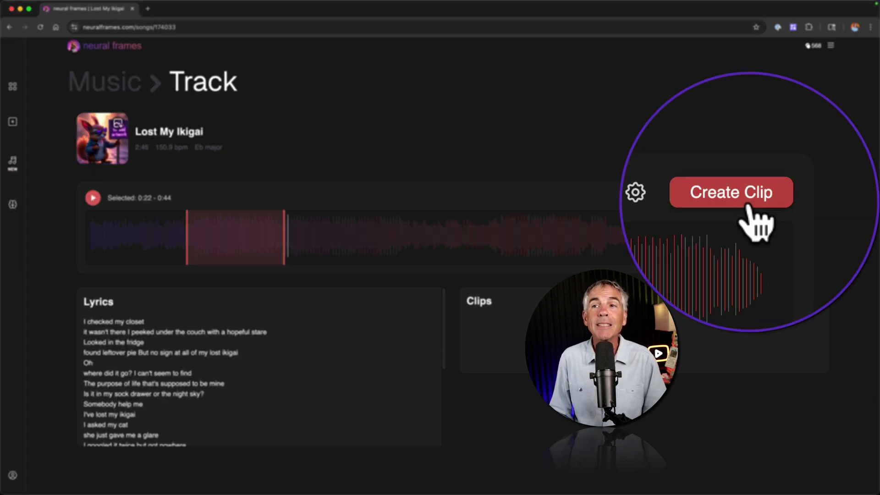
click(747, 208)
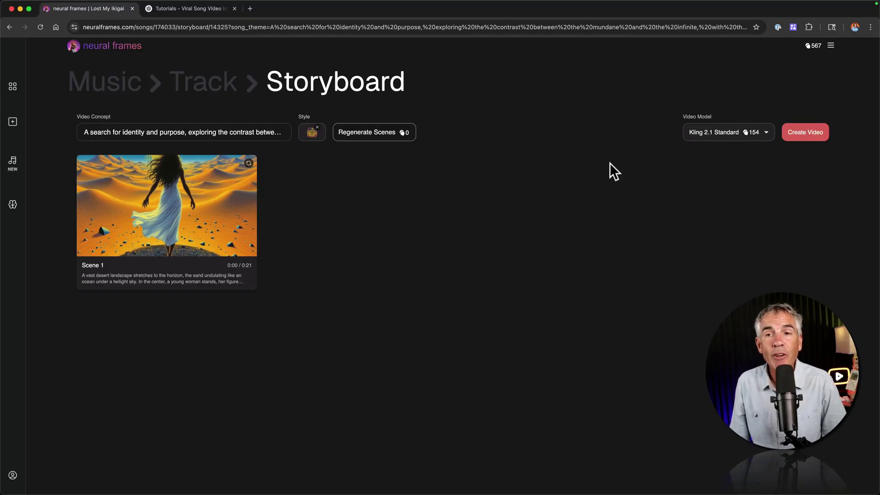
- Review the full video concept text of the storyboard and close it
click(125, 133)
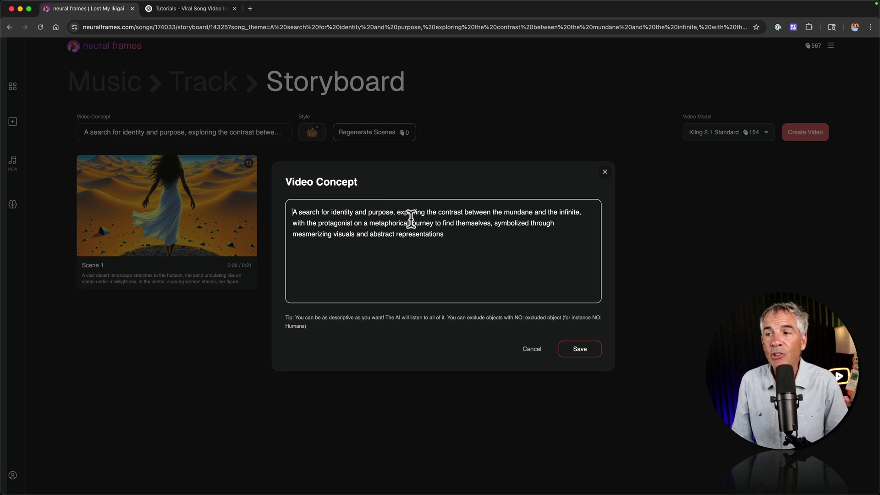
click(645, 195)
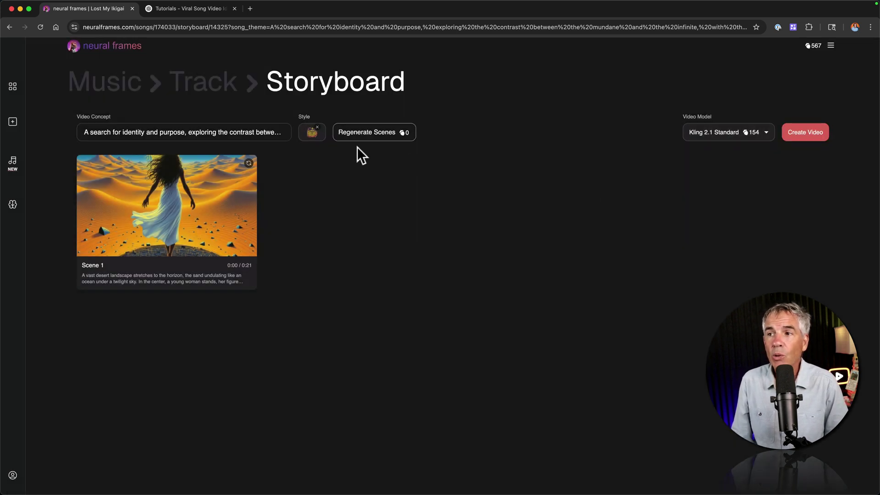
- Compare the preset styles, select Soft Anime for the storyboard, and regenerate the scenes
click(313, 136)
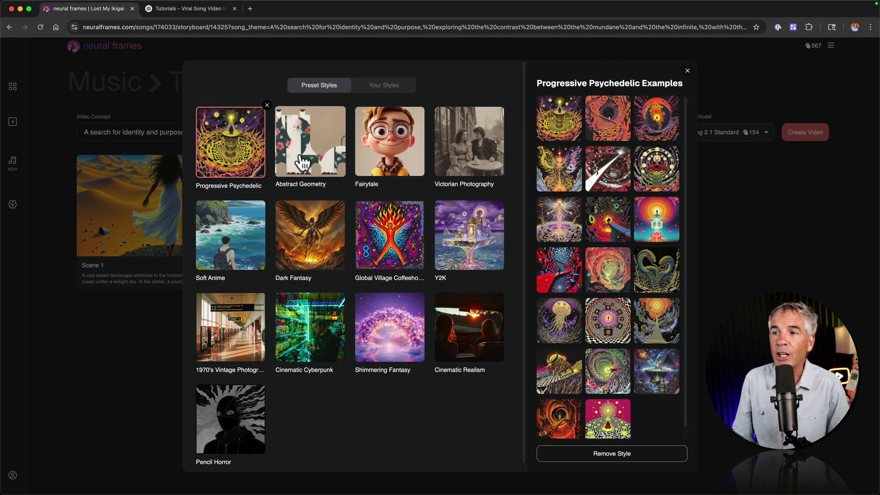
click(338, 149)
click(382, 158)
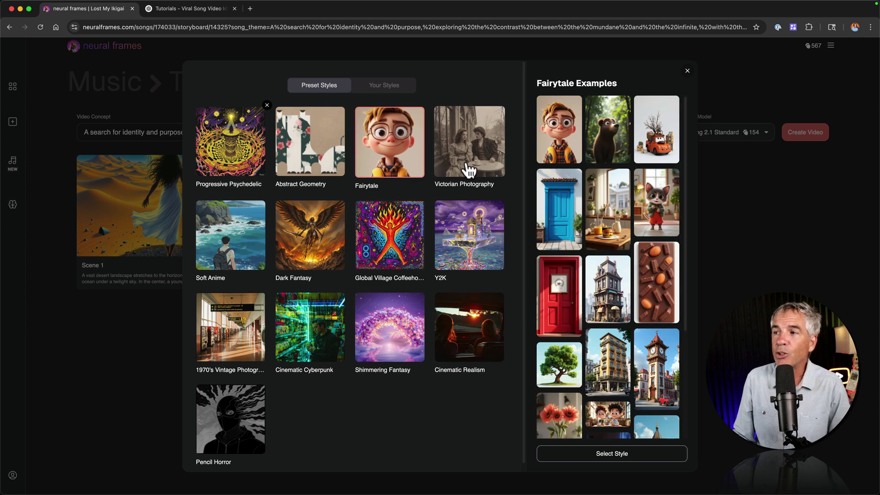
click(469, 171)
click(464, 235)
click(418, 236)
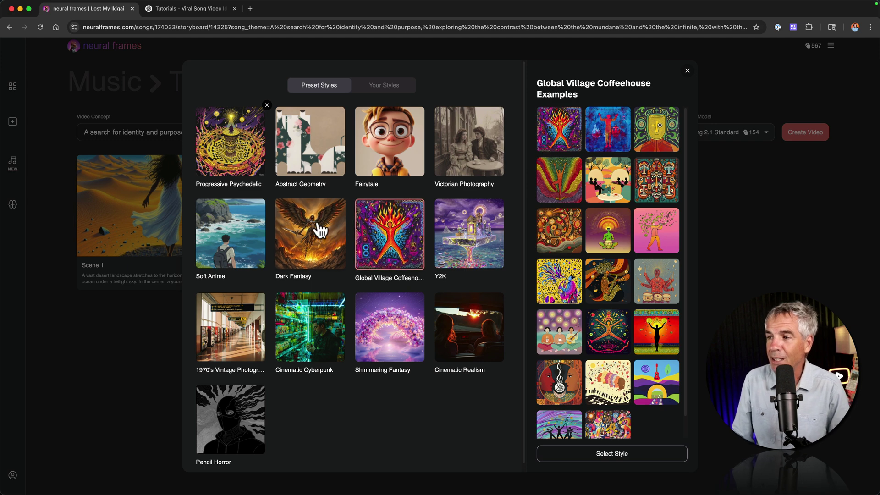
click(245, 255)
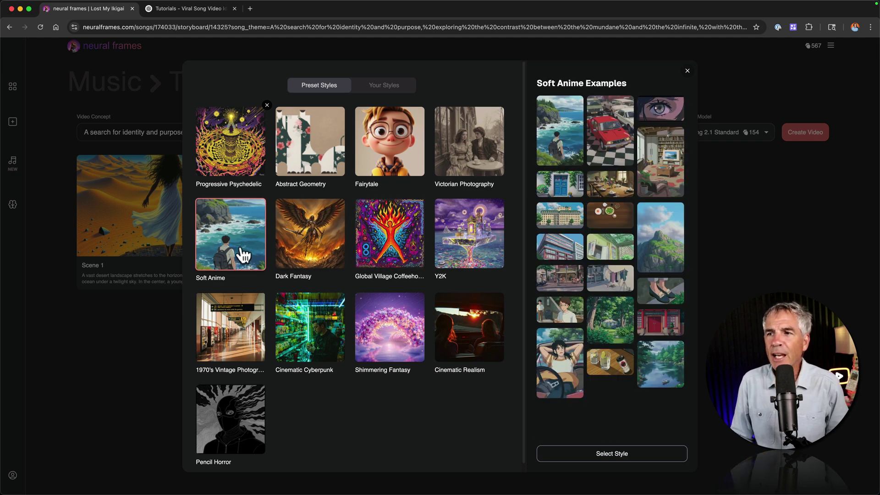
click(622, 458)
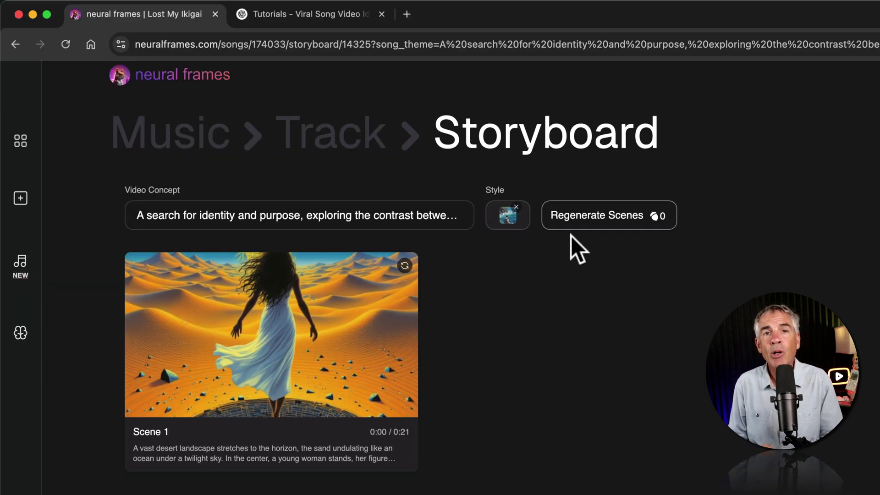
click(643, 224)
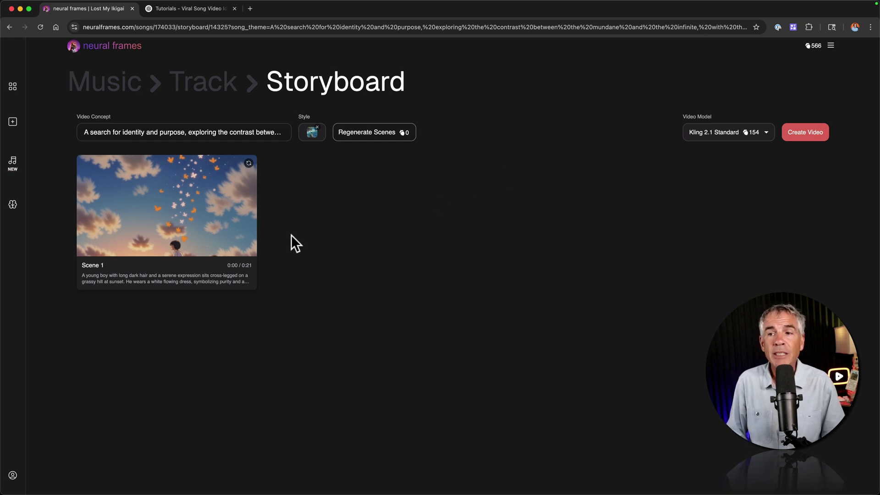
- Review Scene 1's description and create the video with the Kling 2.1 Standard model
click(252, 279)
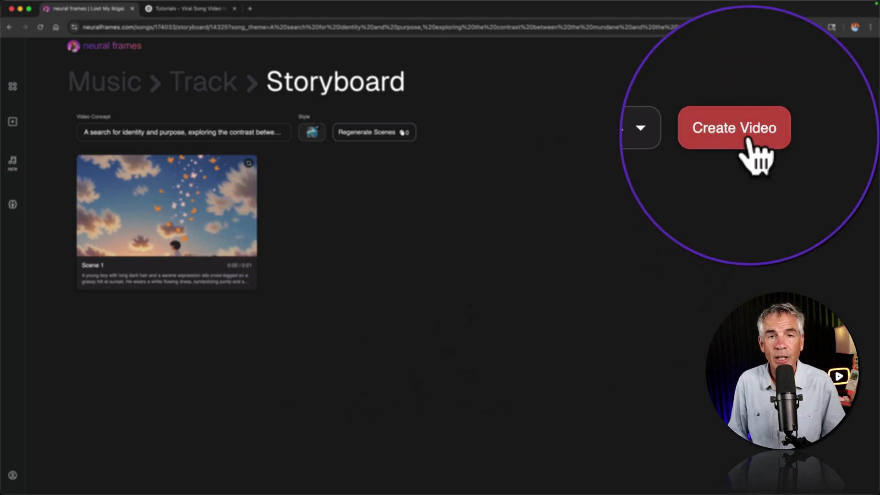
click(747, 138)
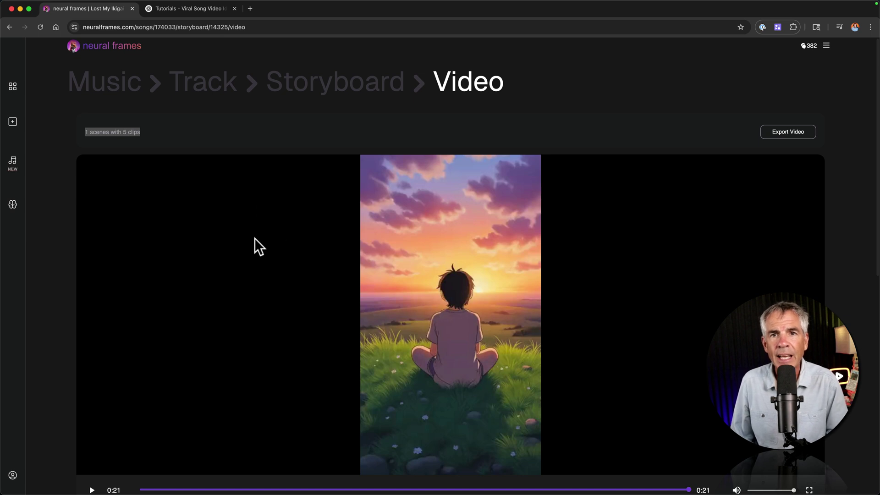
- Open Clip 1's prompt under Scene 1 for review and play the generated video in full screen
scroll(254, 238, down, 9)
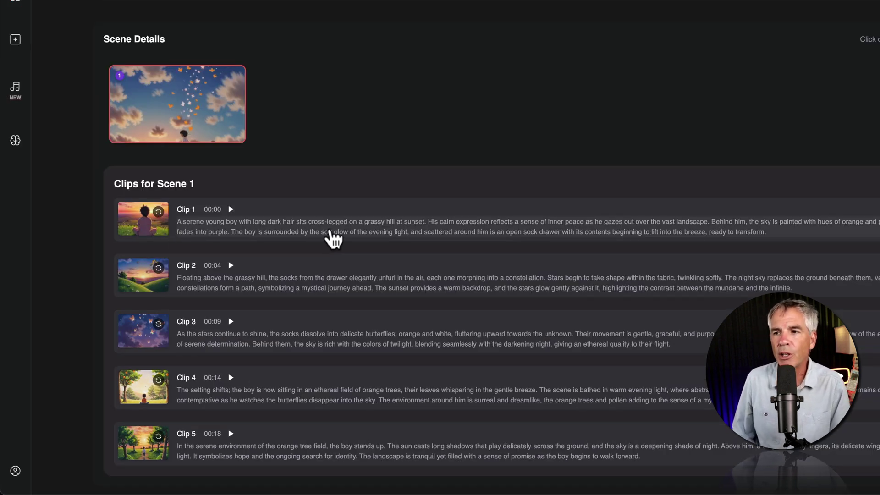
click(331, 228)
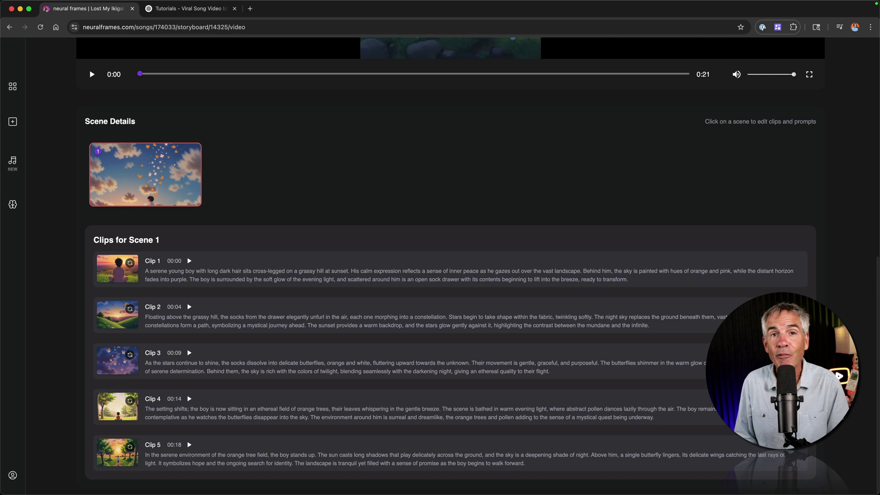
scroll(826, 266, up, 5)
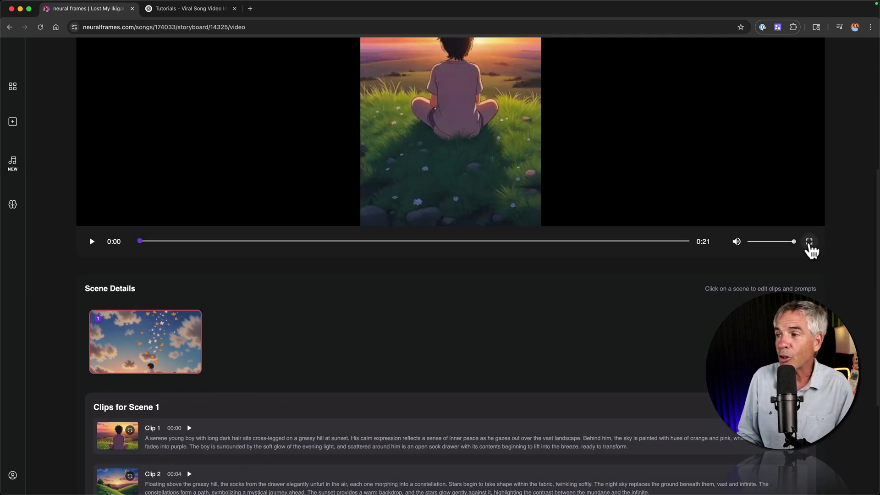
click(809, 242)
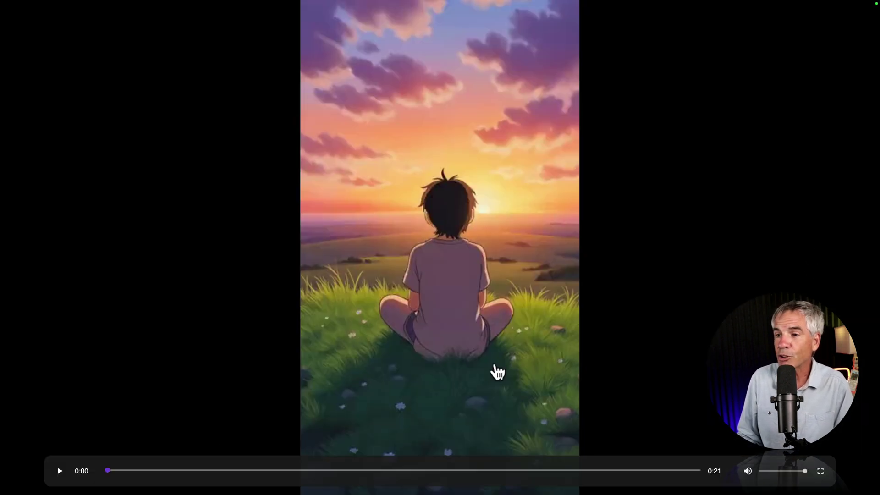
click(59, 470)
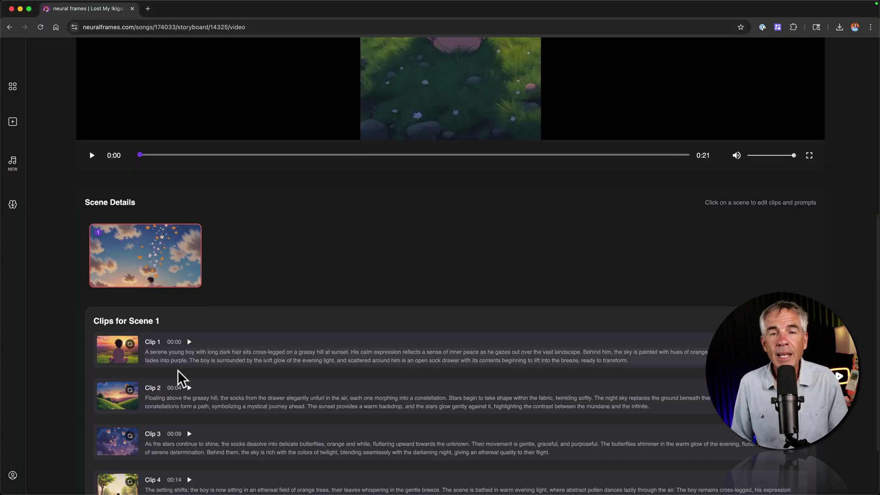
- Download the finished video as an MP4 file and close its browser tab
scroll(164, 395, down, 3)
scroll(164, 396, up, 10)
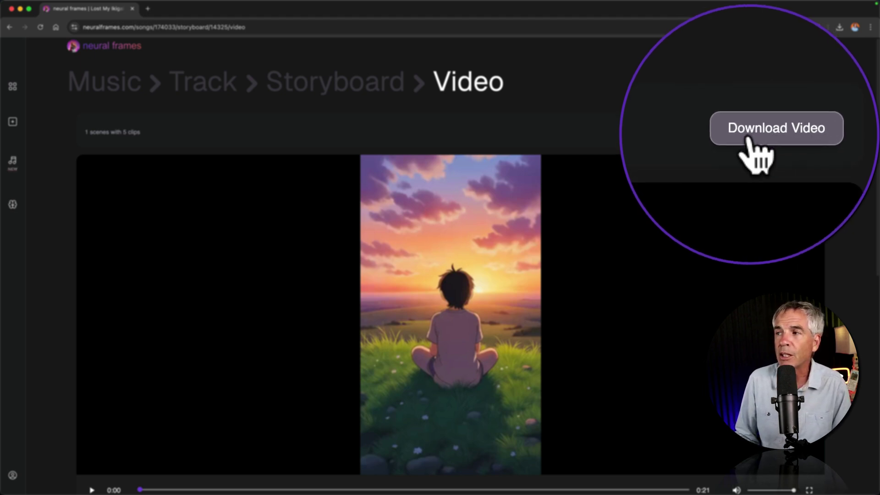
click(789, 132)
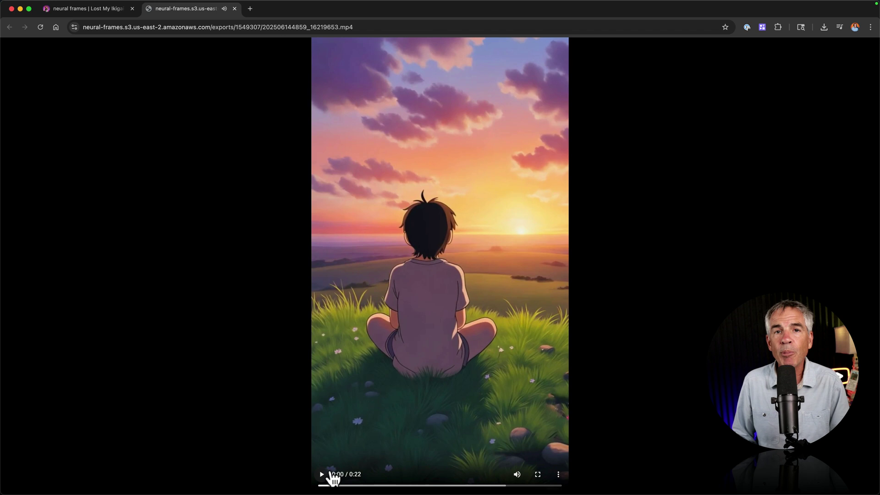
click(559, 475)
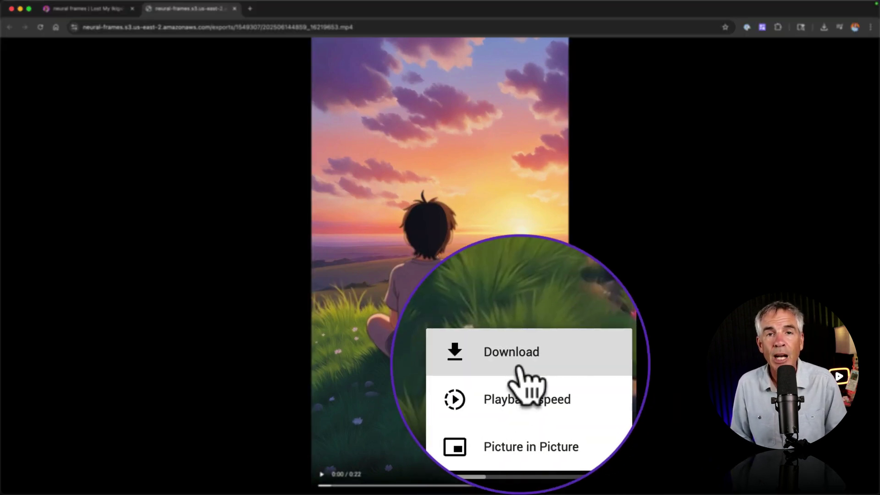
key(super+w)
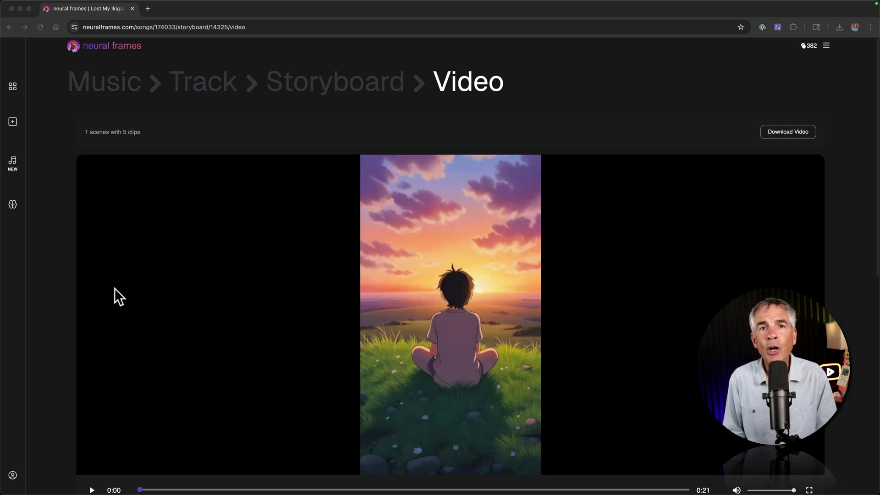
- Generate album artwork for Lost My Ikigai from "Young boy searching for purpose in an anime landscape" in the Dreamy nostalgia style
click(31, 170)
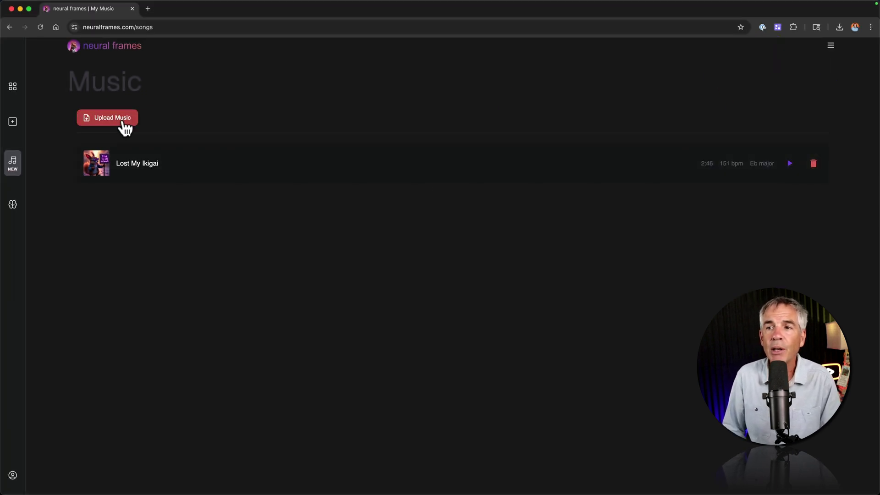
click(128, 171)
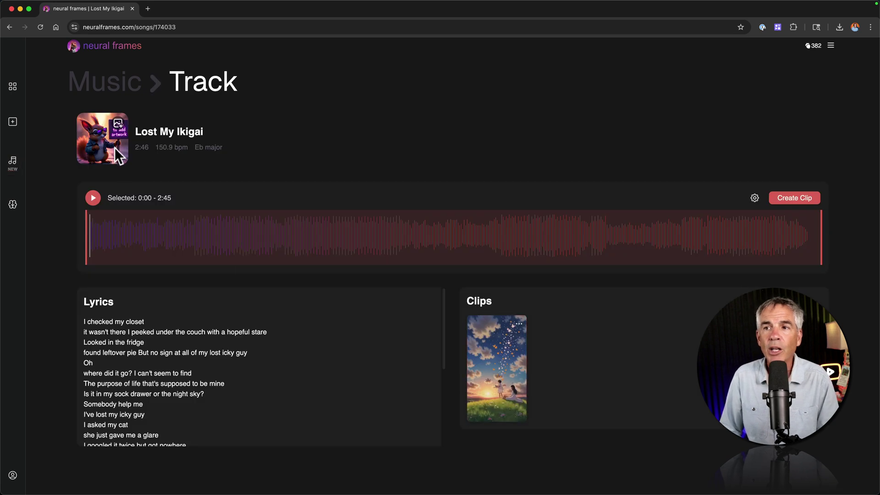
click(117, 123)
click(532, 270)
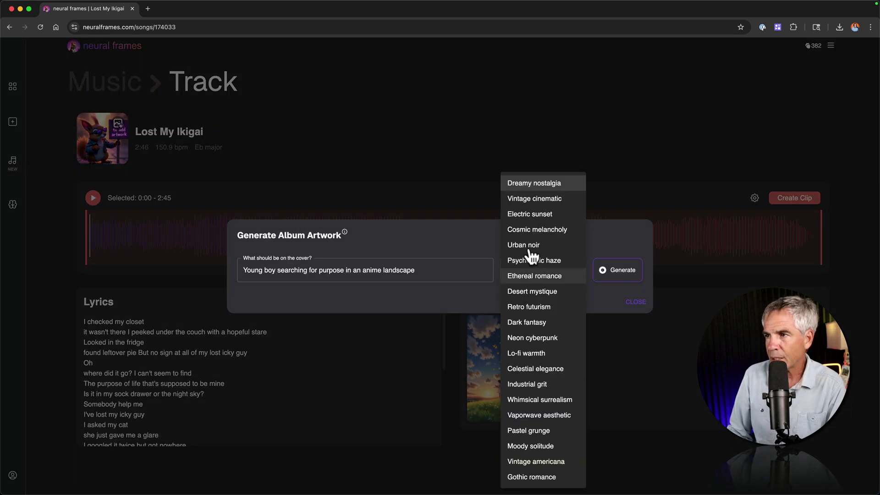
click(537, 184)
click(600, 278)
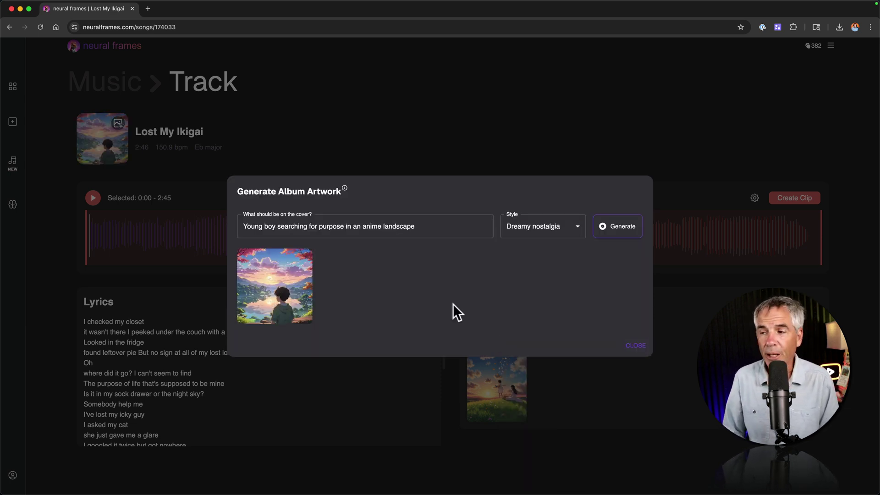
key(Escape)
- Select the 1:41–2:11 section of the track and open the exported clip to look through its video page
drag(419, 232, 579, 232)
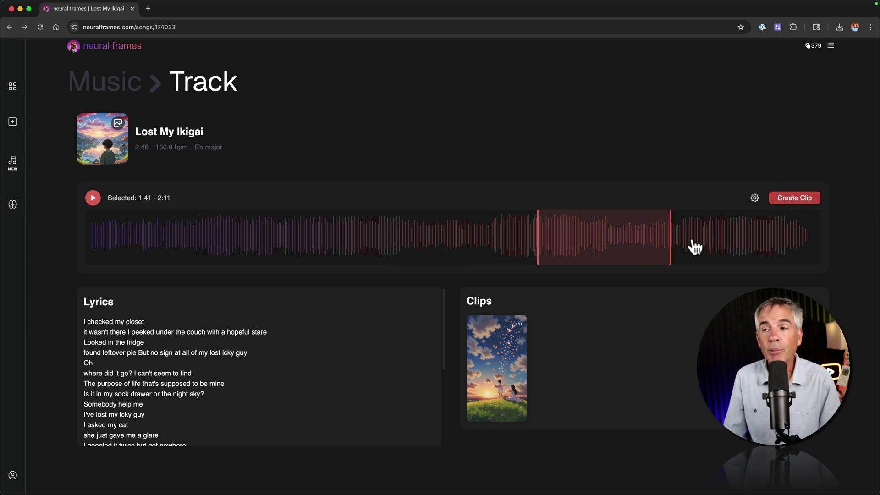
mouse_move(501, 353)
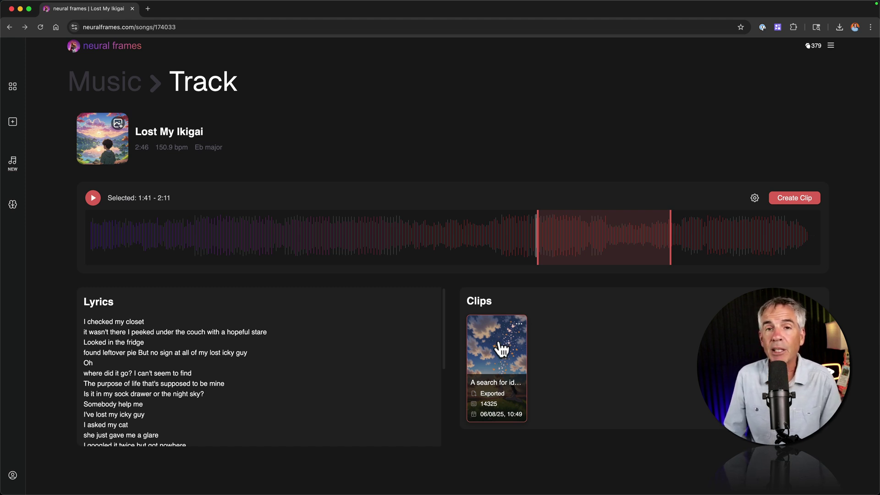
click(501, 350)
scroll(407, 304, down, 10)
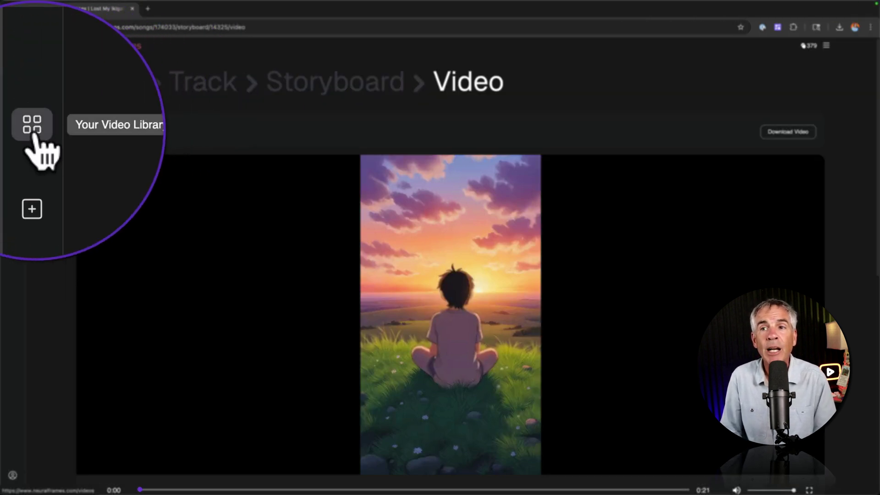
- Open the exported Lost My Ikigai_9:16_00:22_00:22 video from the video library in the editor
click(13, 87)
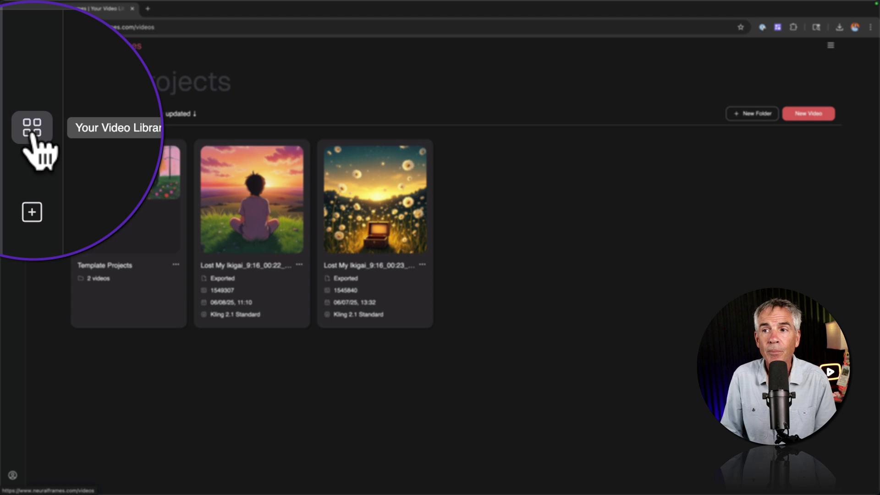
click(255, 202)
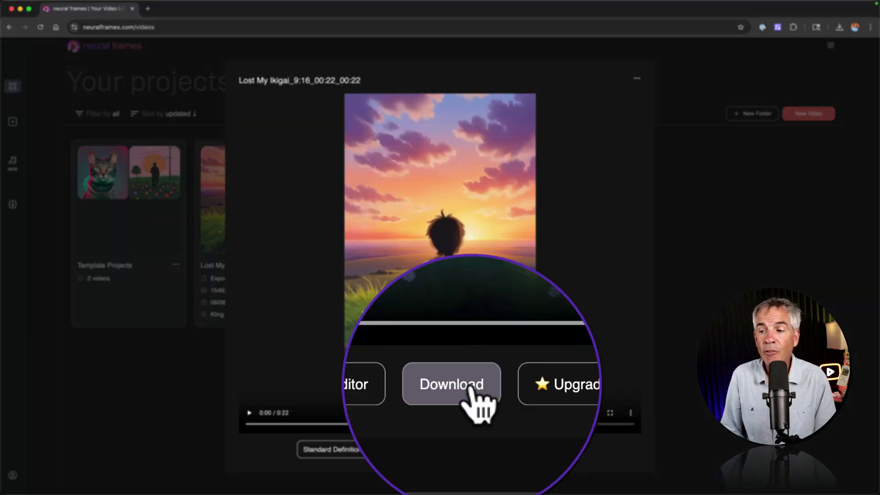
click(420, 450)
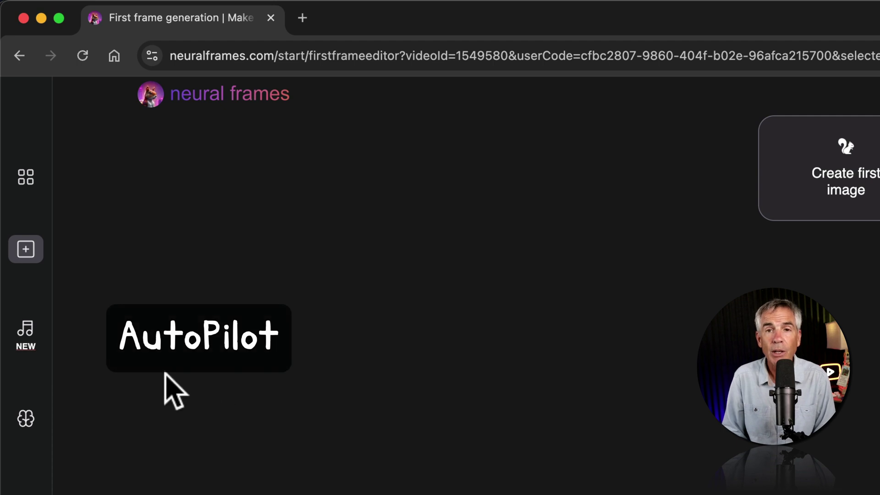
- Open the Lost My Ikigai (Surreal) video from the library and play it in full screen
click(23, 344)
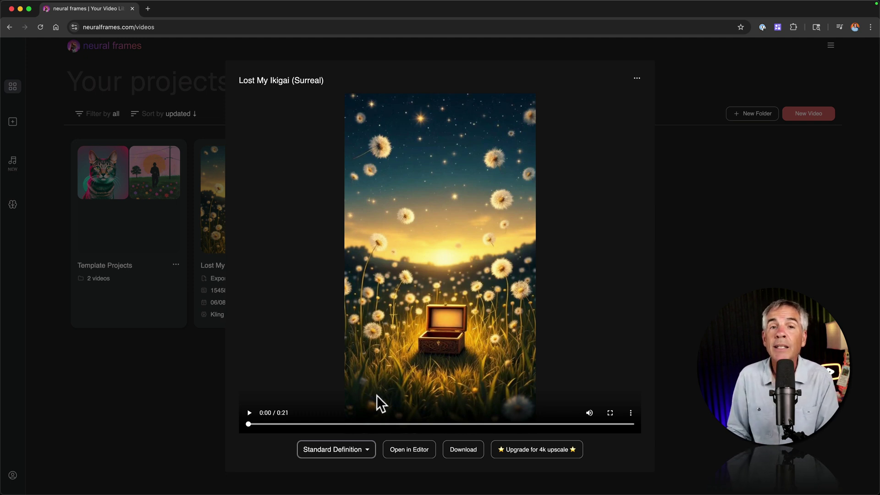
click(610, 413)
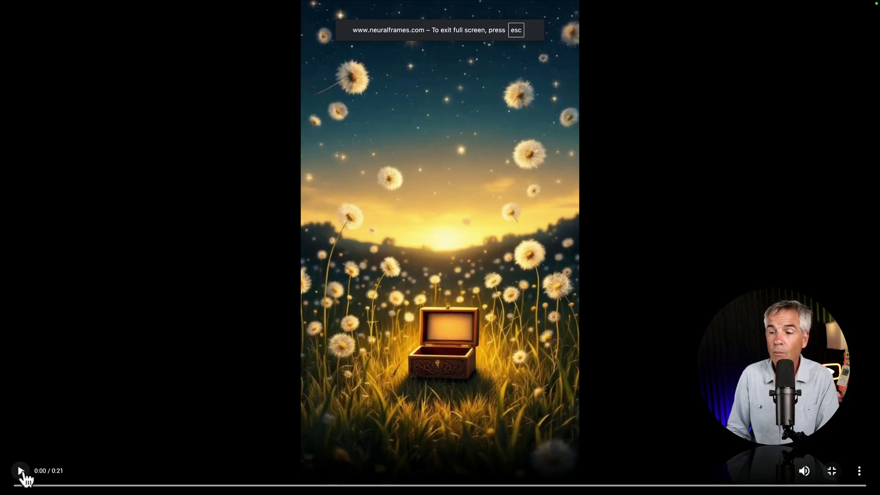
click(20, 471)
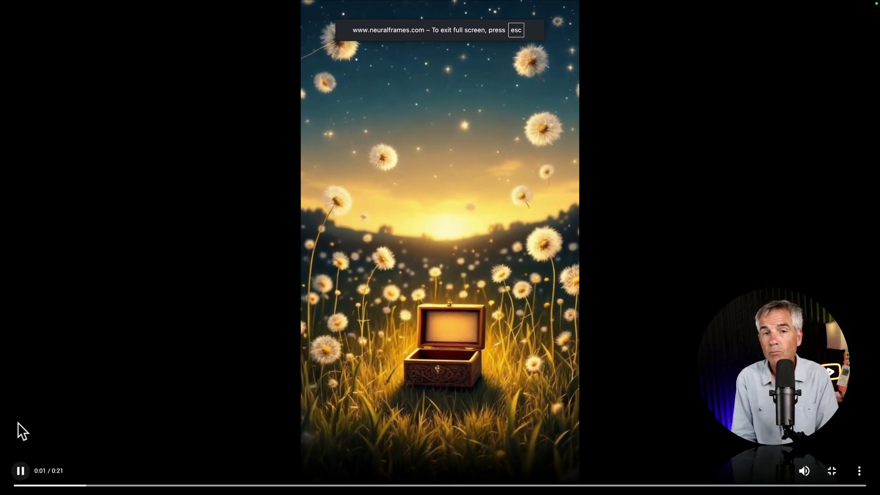